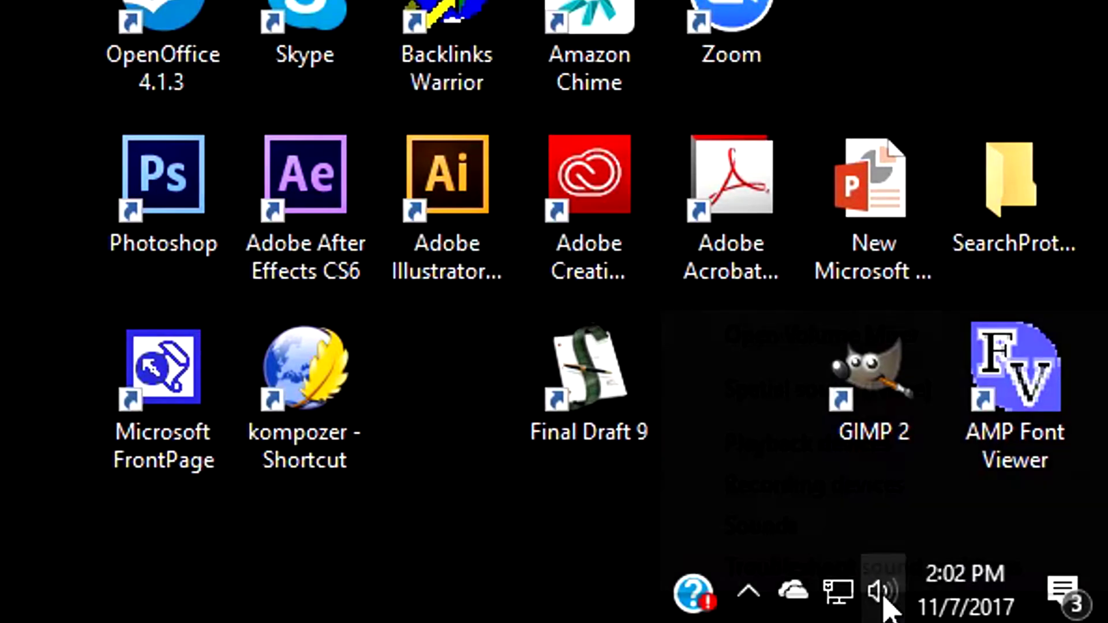
Step: Open the Sound window's Playback device list from the taskbar speaker icon
right_click(883, 595)
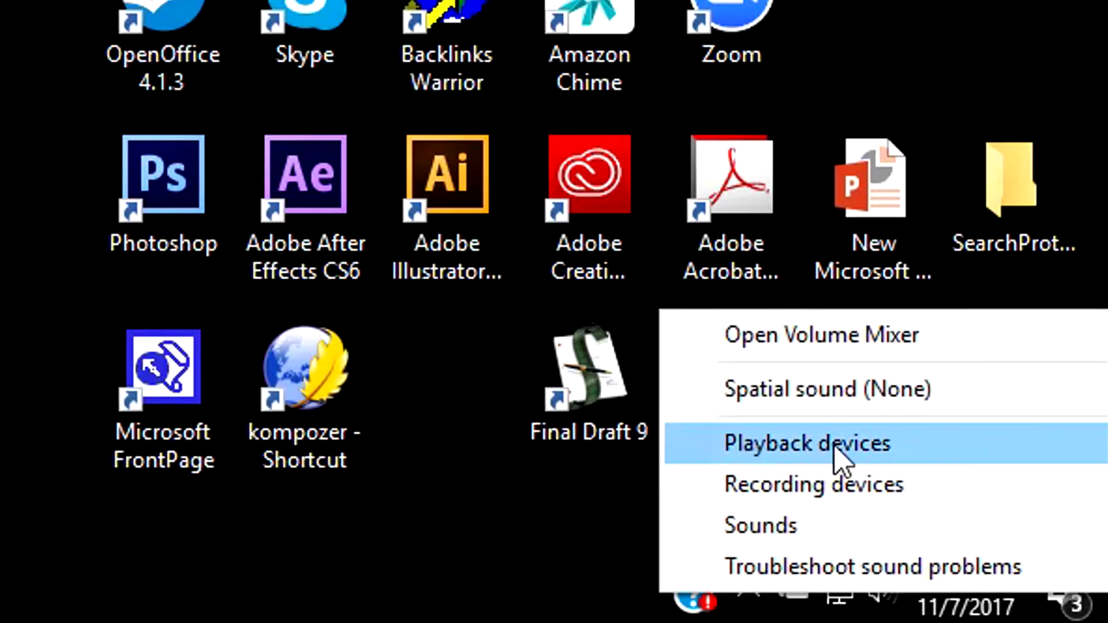
left_click(838, 461)
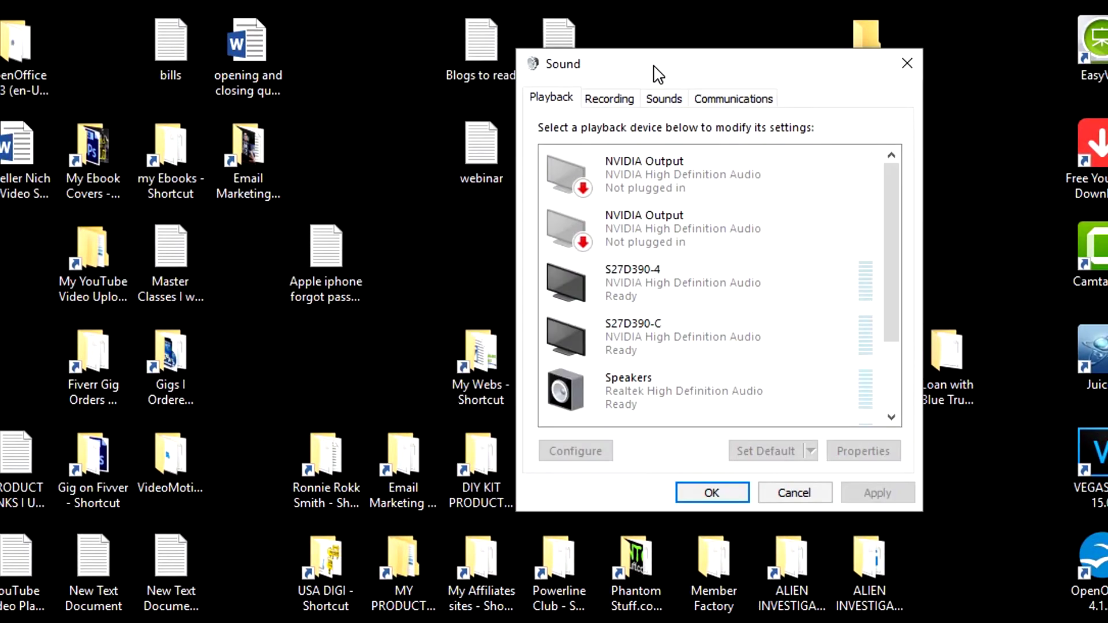
scroll(693, 286, "down", 2)
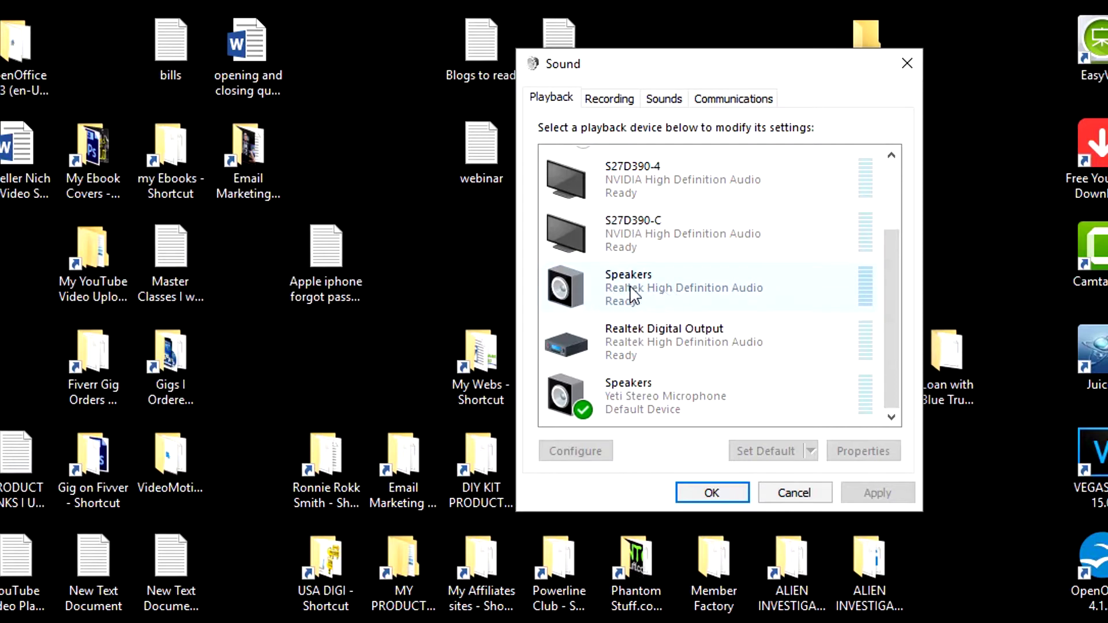
Step: Select Speakers (Realtek High Definition Audio) and bring up its context menu
left_click(631, 295)
right_click(632, 295)
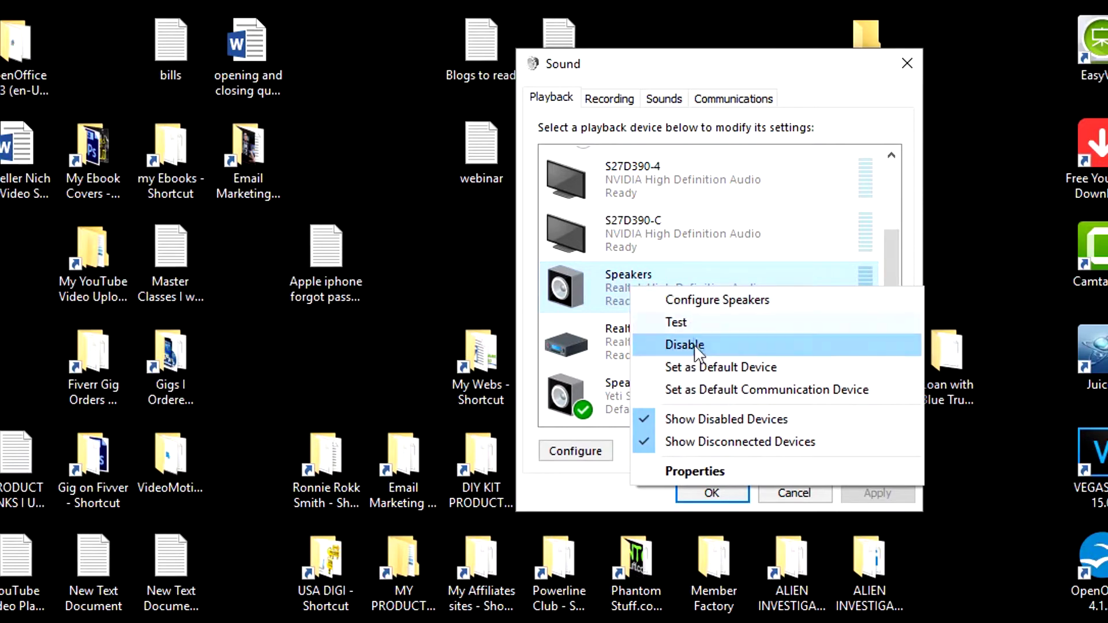